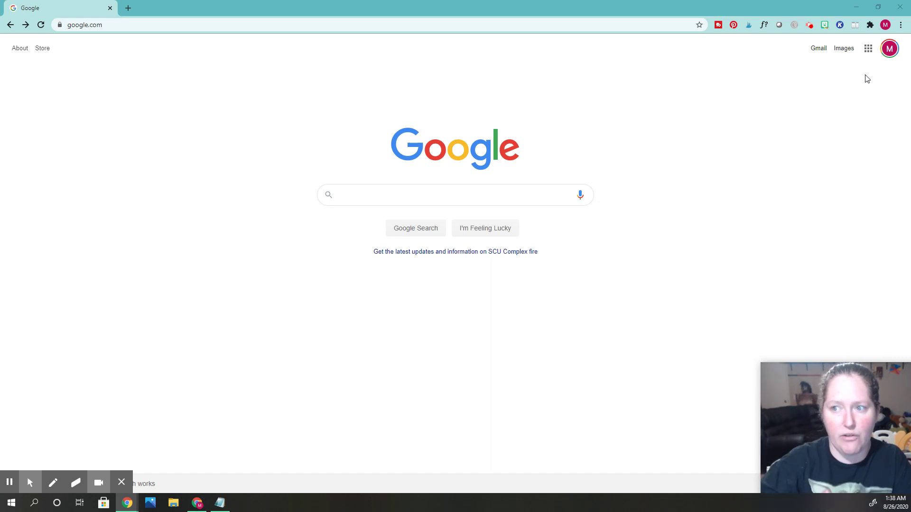
Open Google Classroom from the Google apps grid to list the teacher's three classes.
click(891, 51)
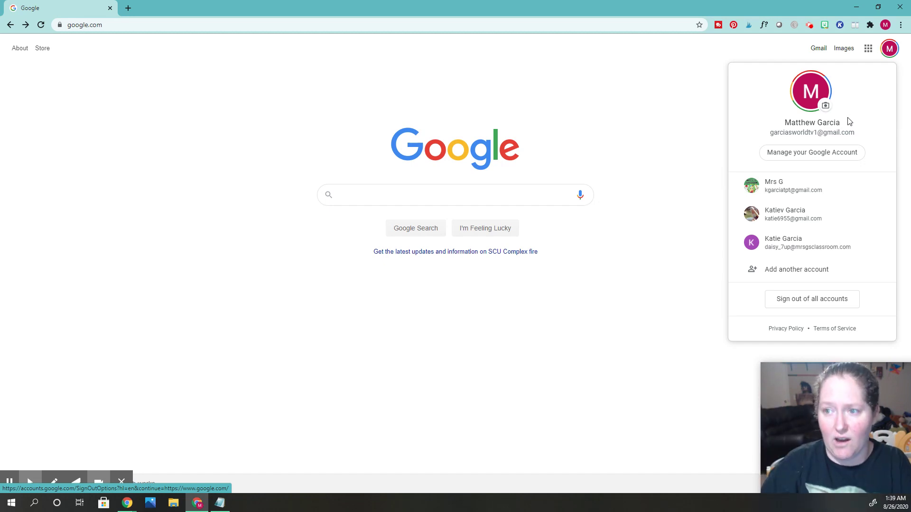
click(866, 49)
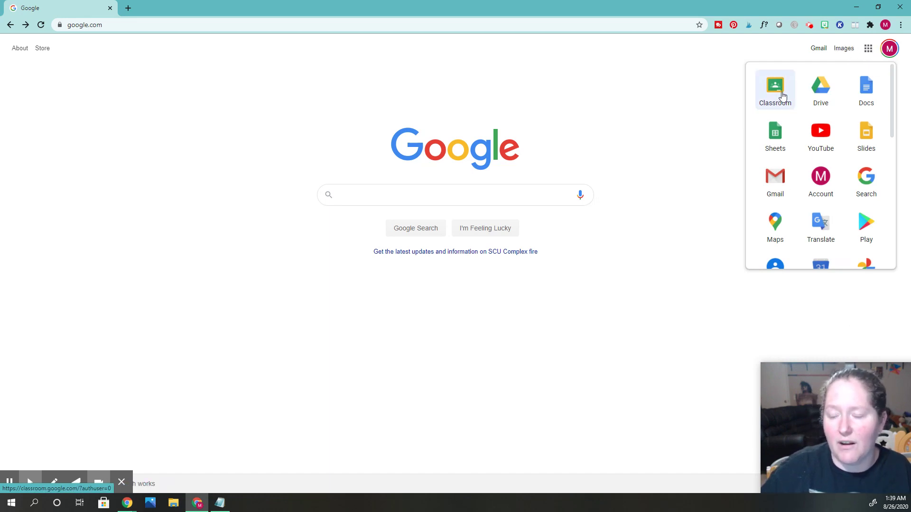
mouse_move(783, 96)
mouse_down()
mouse_move(793, 98)
mouse_move(760, 90)
mouse_move(784, 248)
mouse_move(851, 218)
mouse_move(870, 193)
mouse_move(801, 110)
mouse_move(798, 90)
mouse_up()
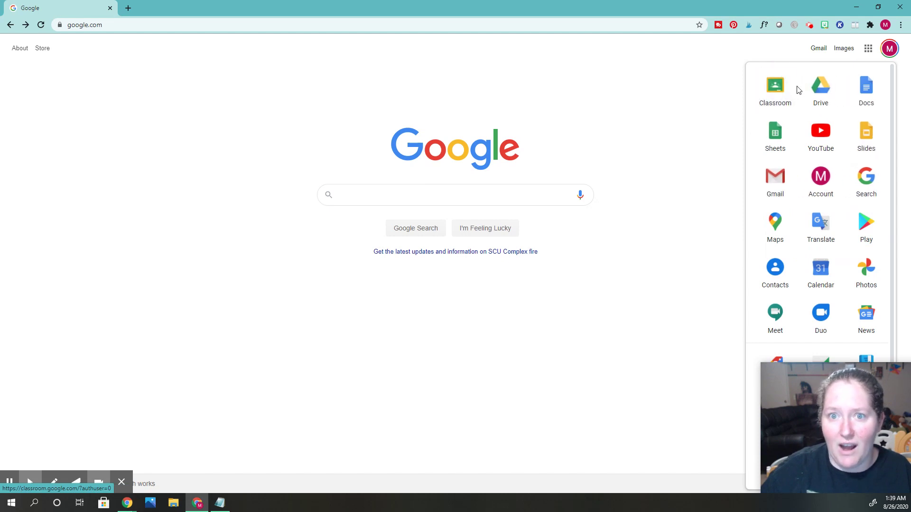
click(780, 93)
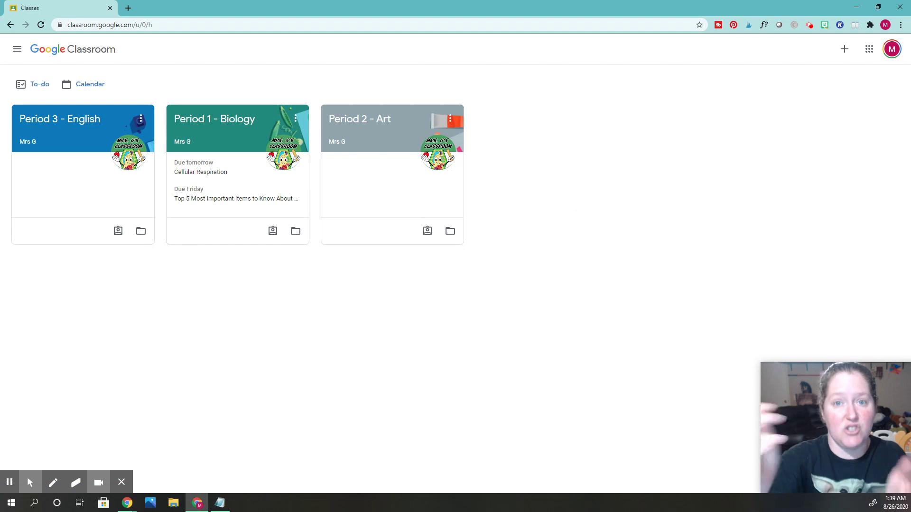
Create a class named PERIOD 5 PE, acknowledging the school-use notice first.
click(843, 49)
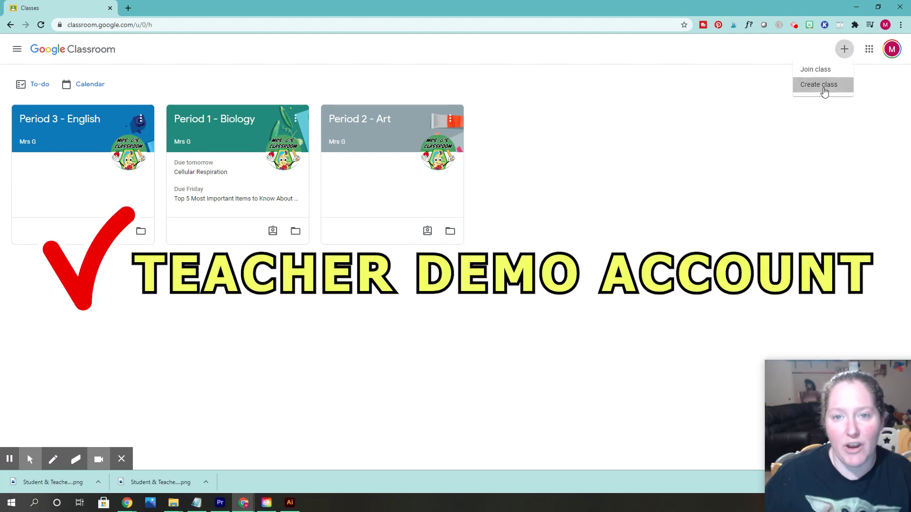
click(824, 85)
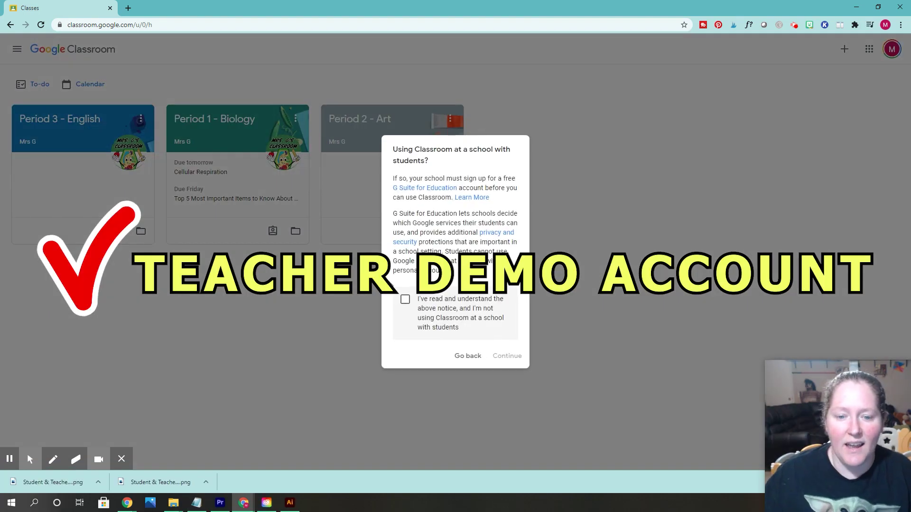
click(404, 300)
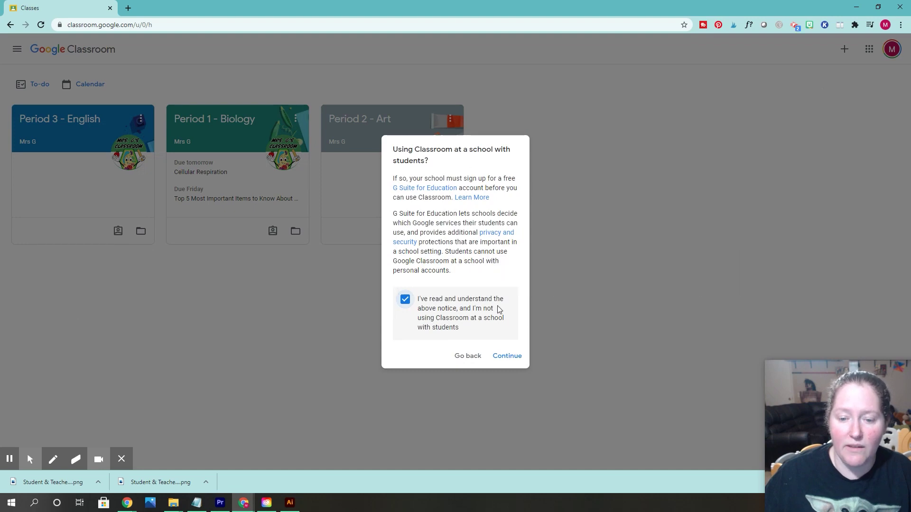
click(510, 355)
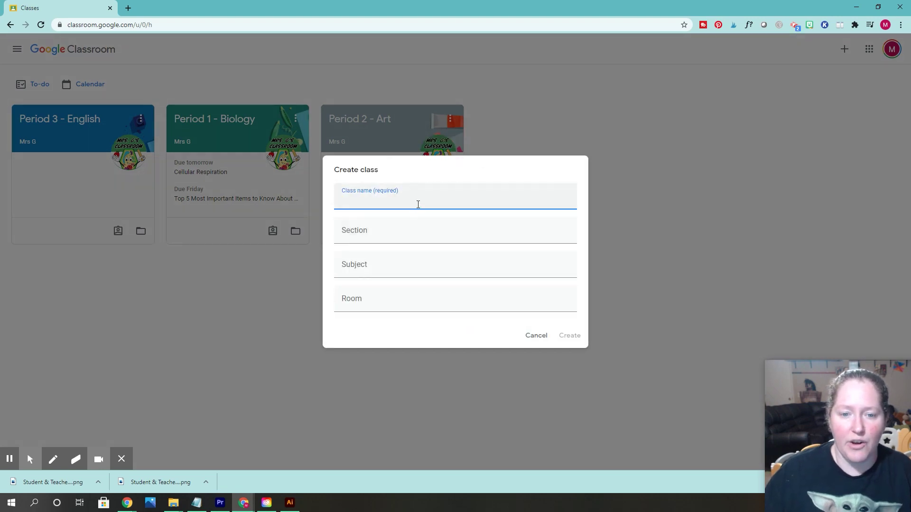
text(PERIOD)
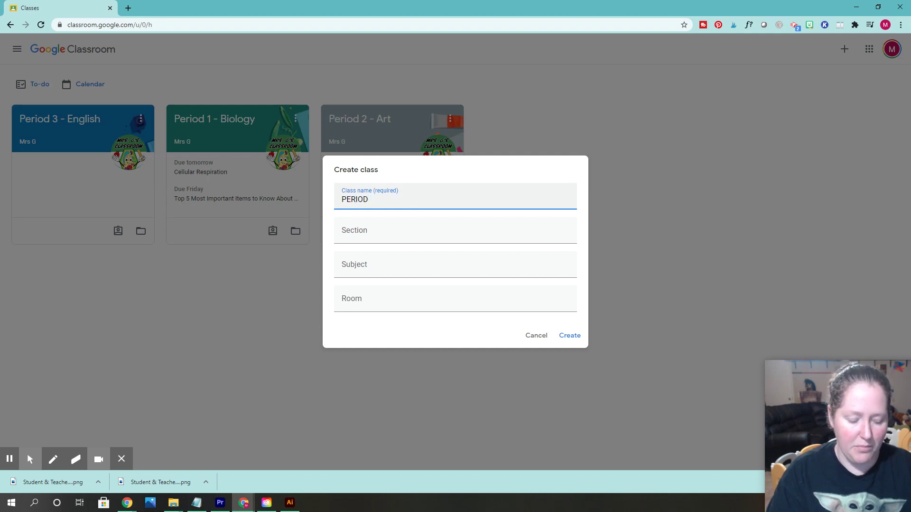
text( 5 PE)
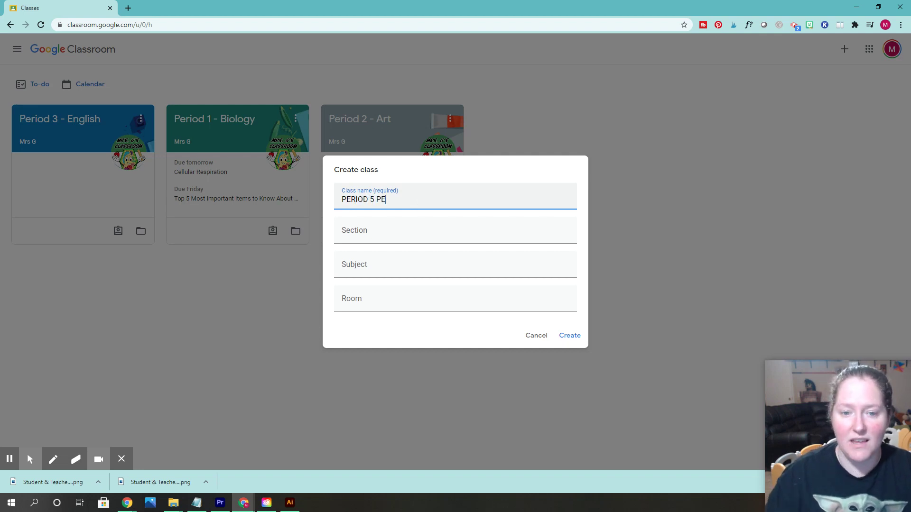
click(571, 336)
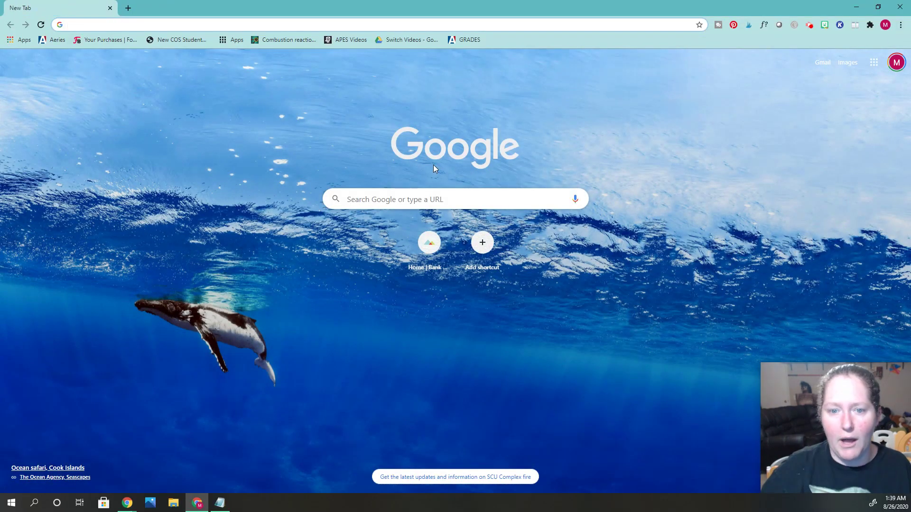
Start creating a new personal Google account from the Add another account sign-in page.
click(896, 62)
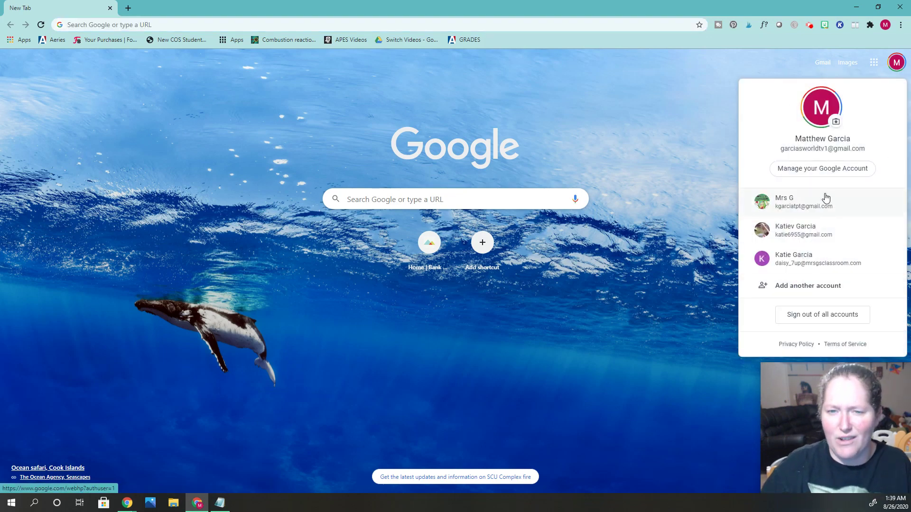
click(820, 290)
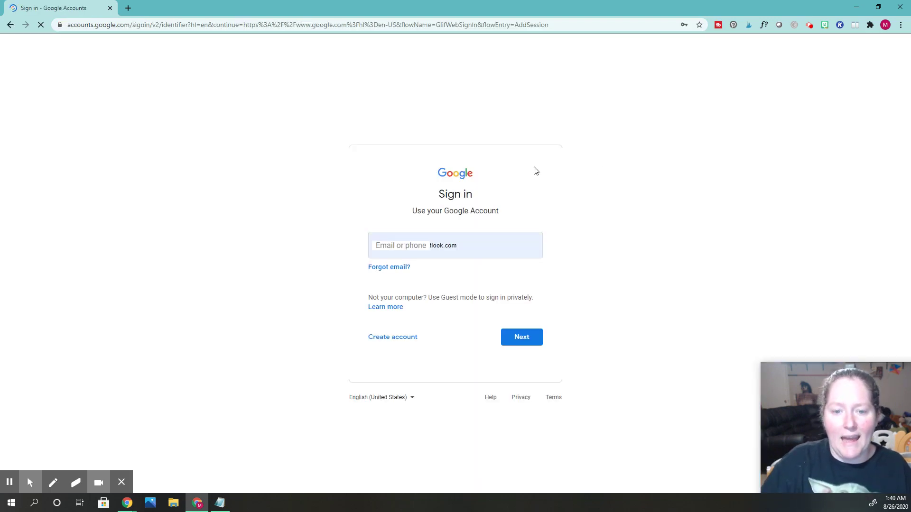
click(477, 244)
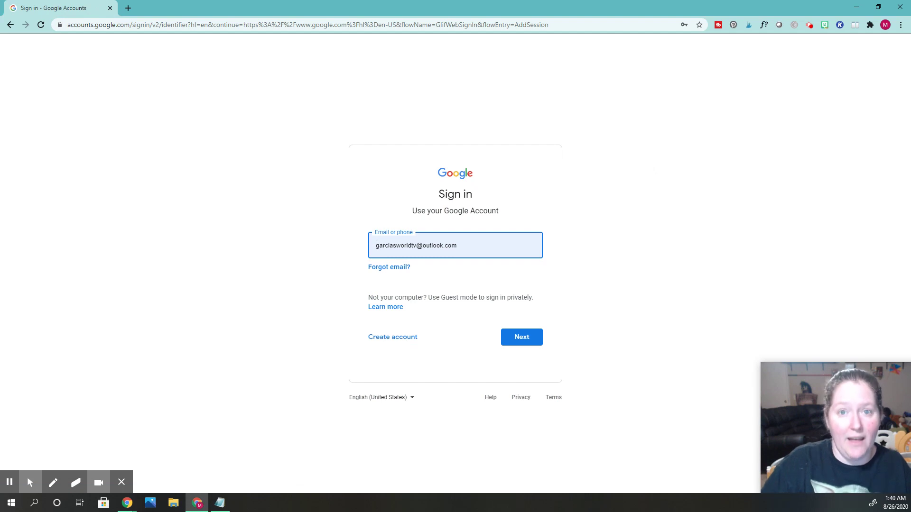
click(405, 337)
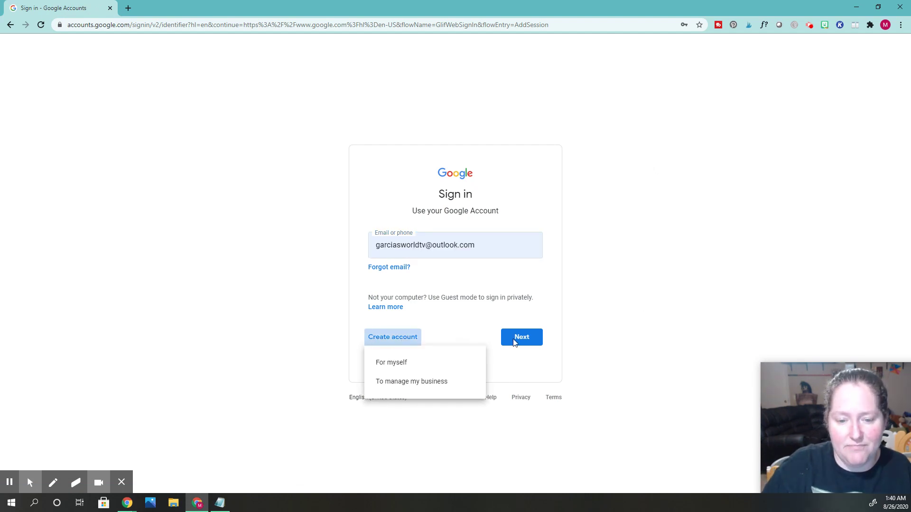
click(398, 364)
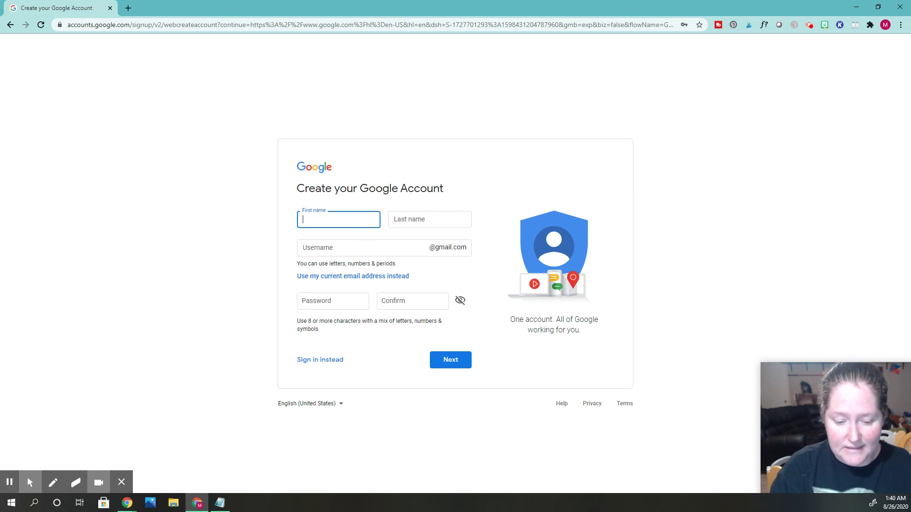
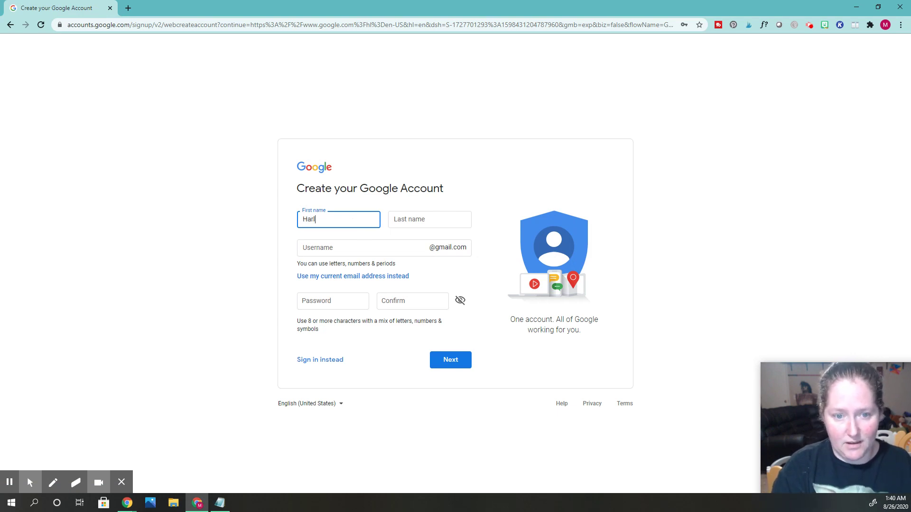
Enter the student's first name, last name and chosen username in the sign-up form.
click(418, 219)
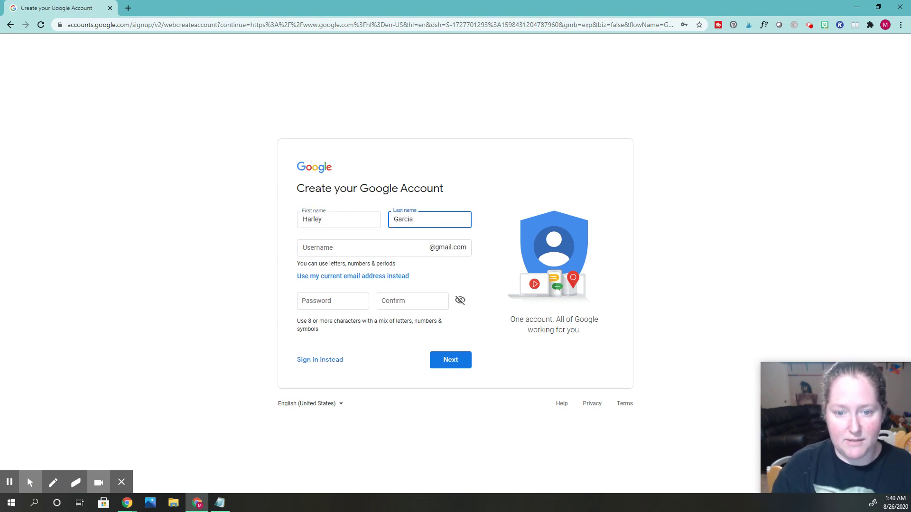
key(Tab)
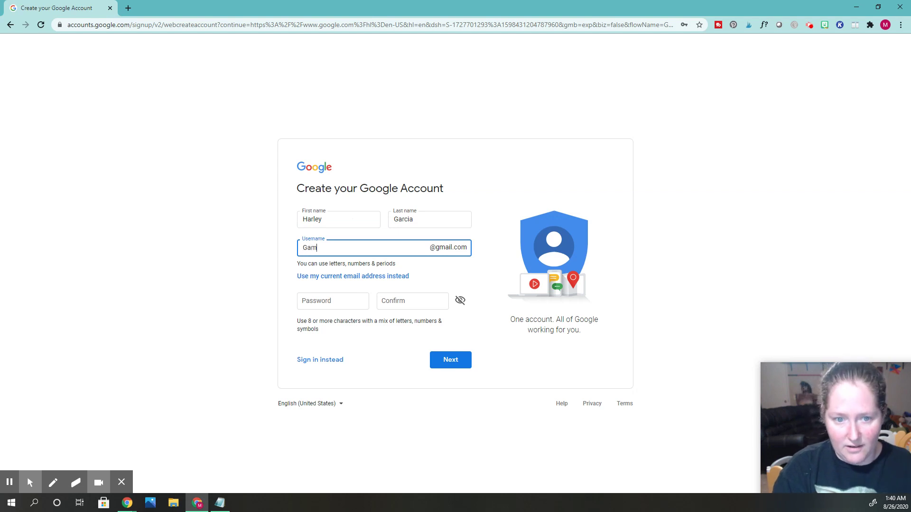
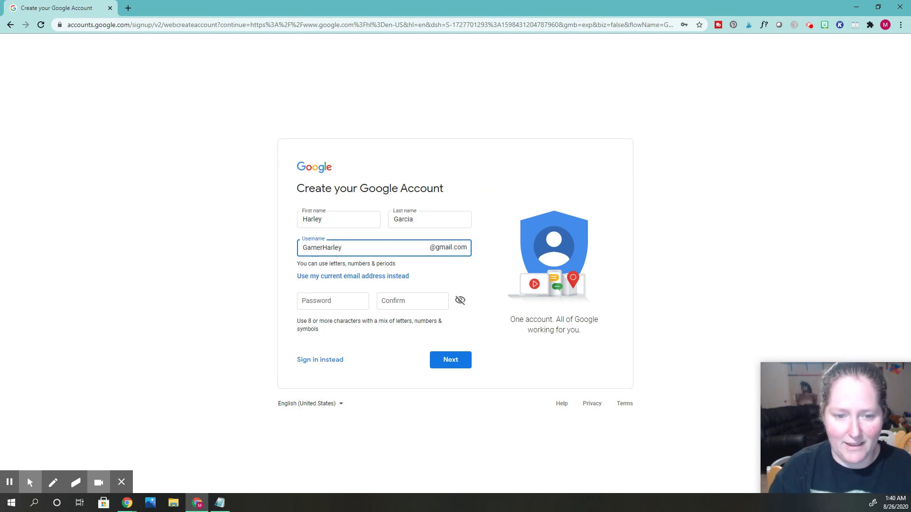
Set and confirm the account password, then submit the account details.
click(340, 298)
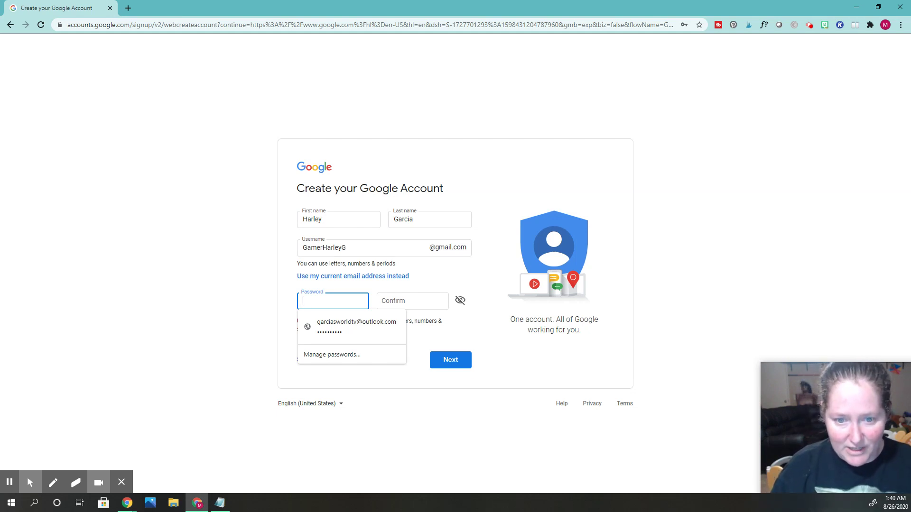
text(**********)
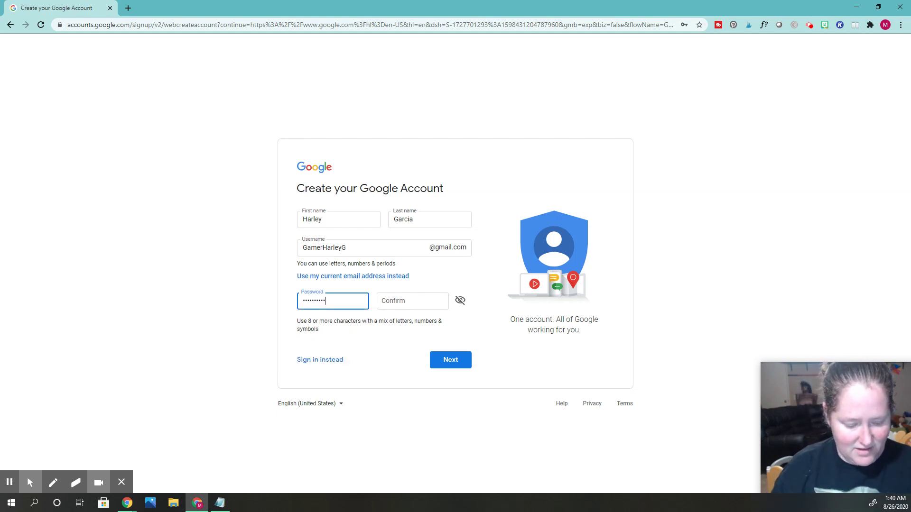
text(*)
key(Tab)
text(*******)
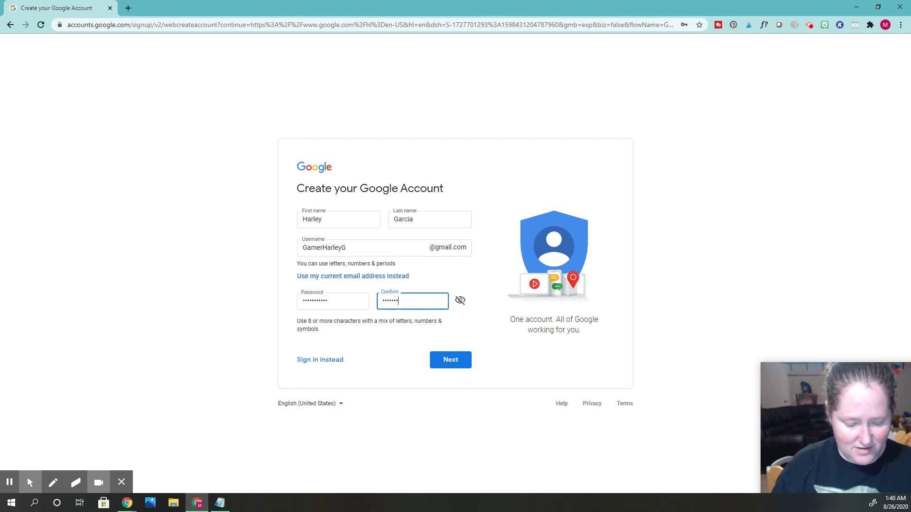
text(****)
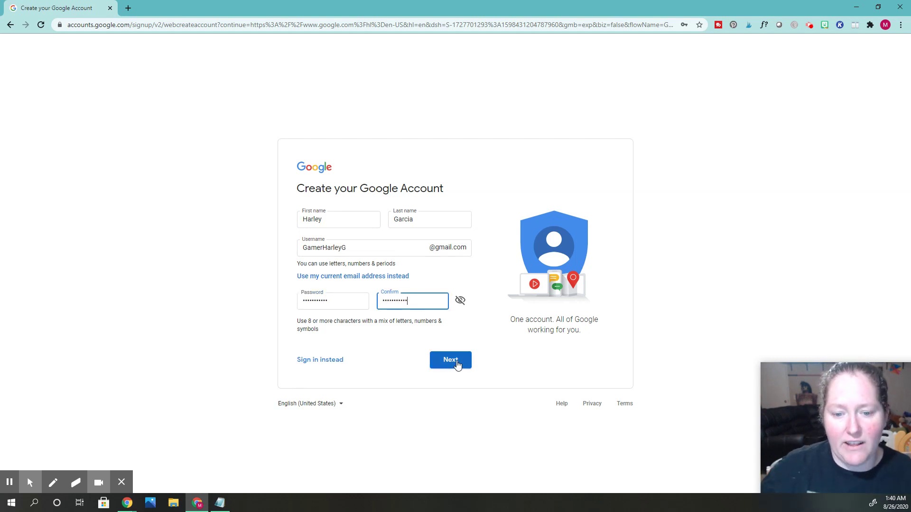
click(457, 365)
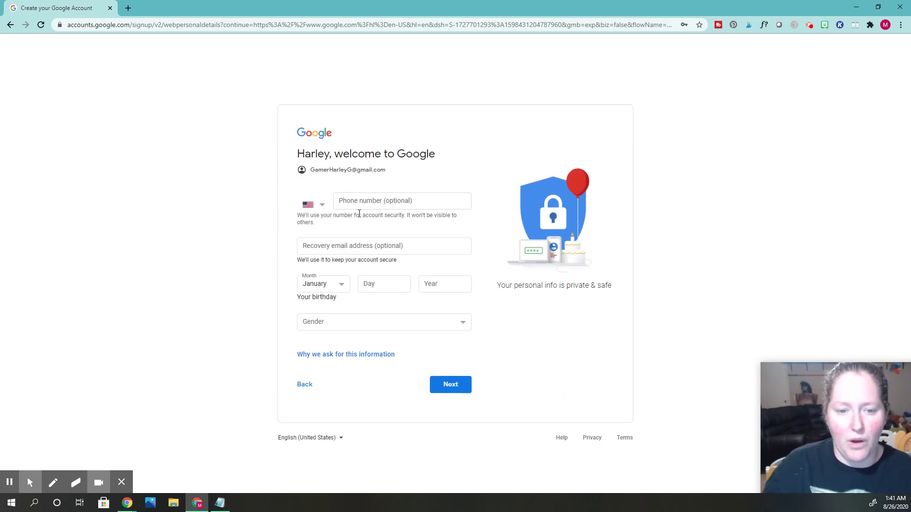
Enter the student's birth date and set the gender to Female.
click(345, 288)
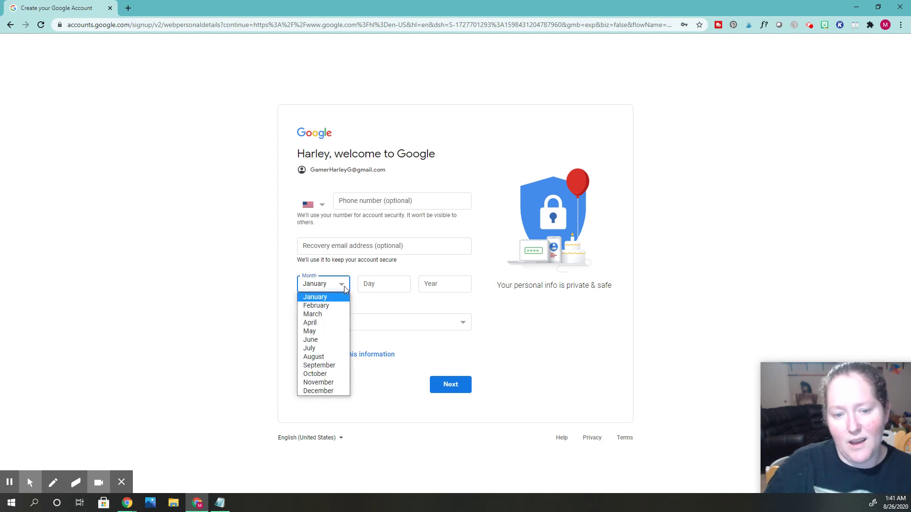
click(357, 288)
click(361, 289)
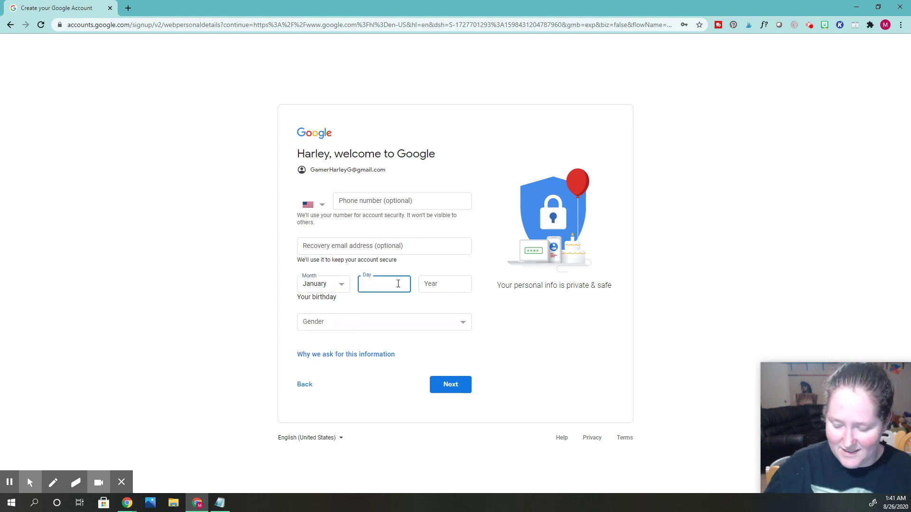
text(29)
click(453, 280)
text(1)
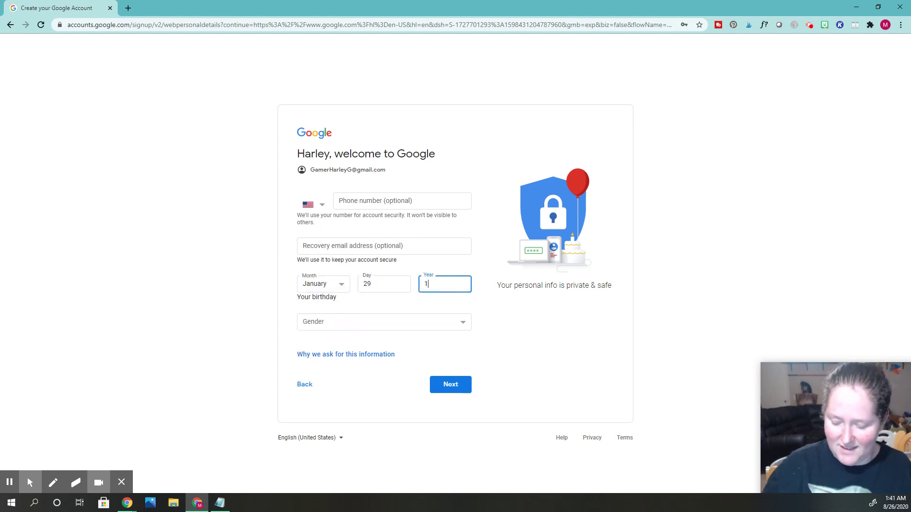
text(985)
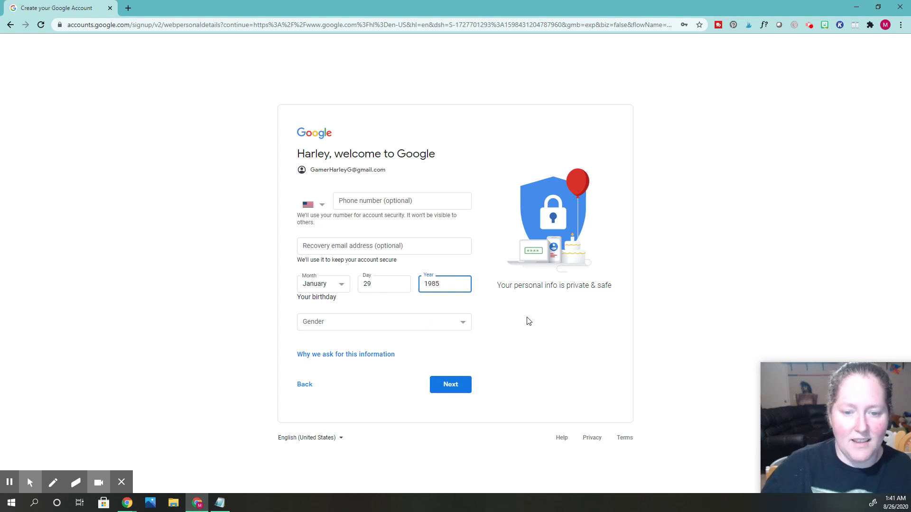
drag(524, 285, 528, 285)
click(400, 326)
click(330, 337)
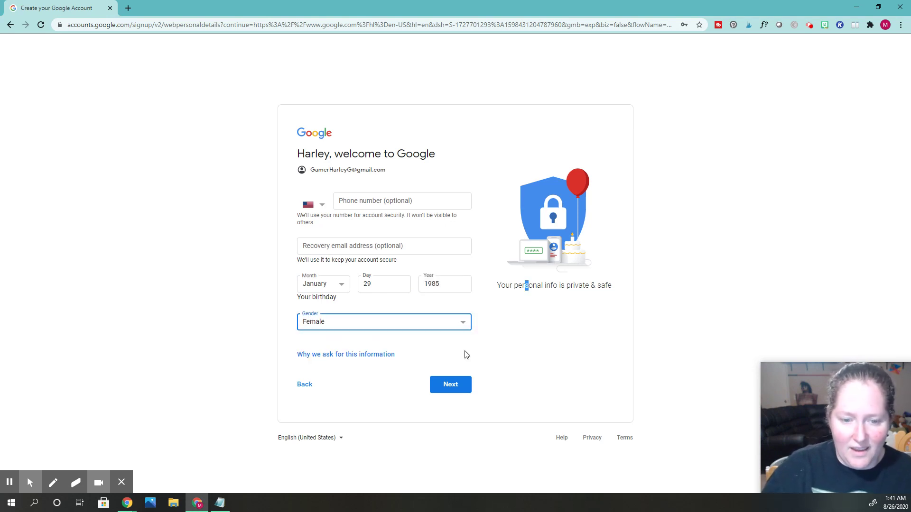
click(445, 385)
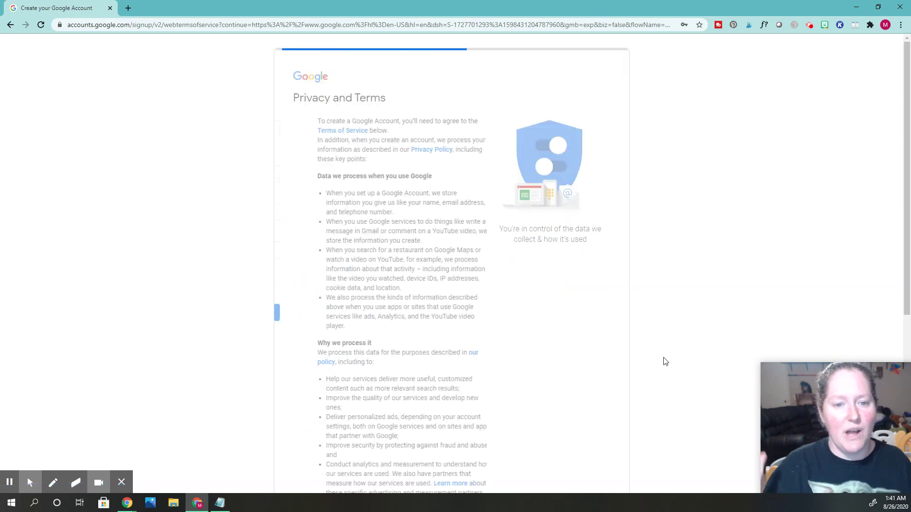
Accept Google's Privacy and Terms to finish creating the account.
scroll(540, 393, down, 4)
scroll(541, 393, down, 3)
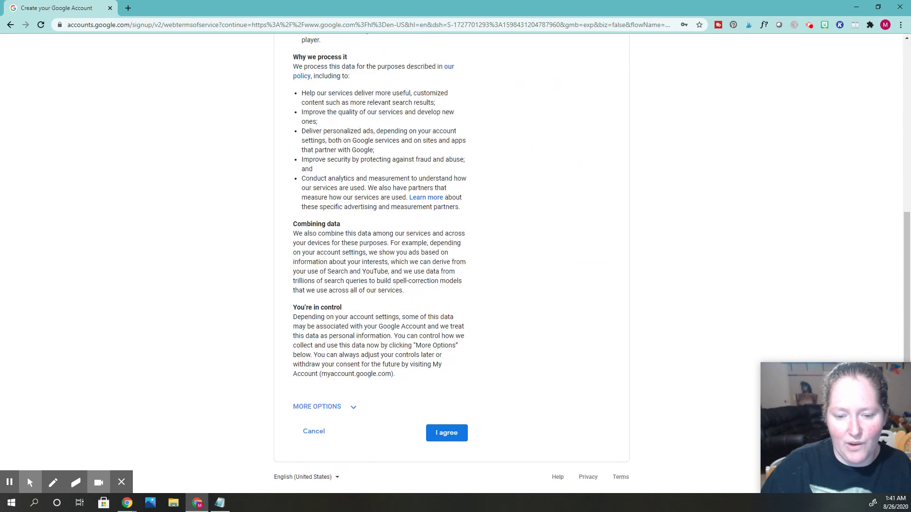
click(439, 434)
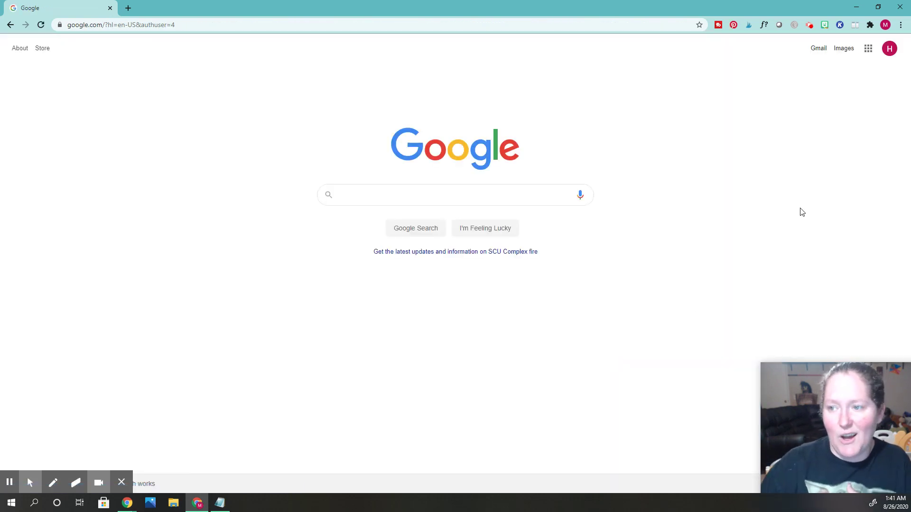
Move the Classroom tile to the top of the apps grid and open Classroom for the new account.
click(868, 48)
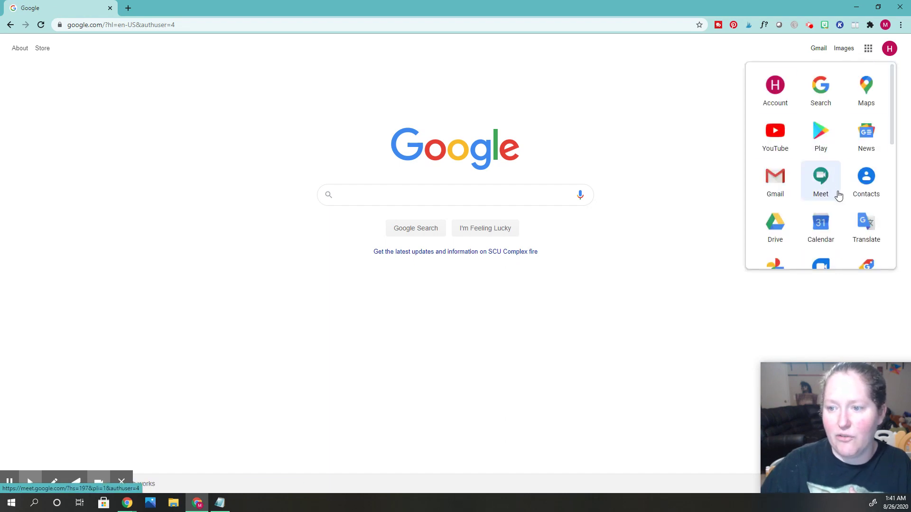
scroll(838, 192, down, 5)
drag(781, 219, 780, 90)
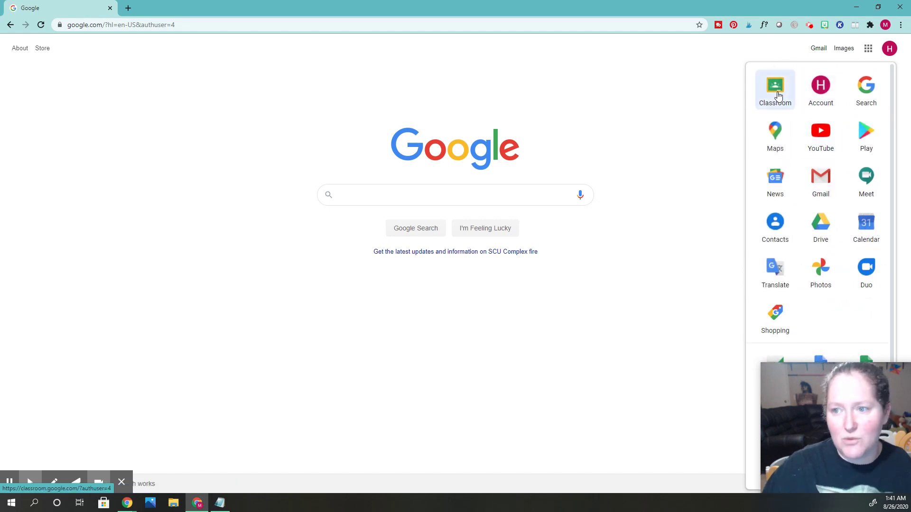
click(778, 98)
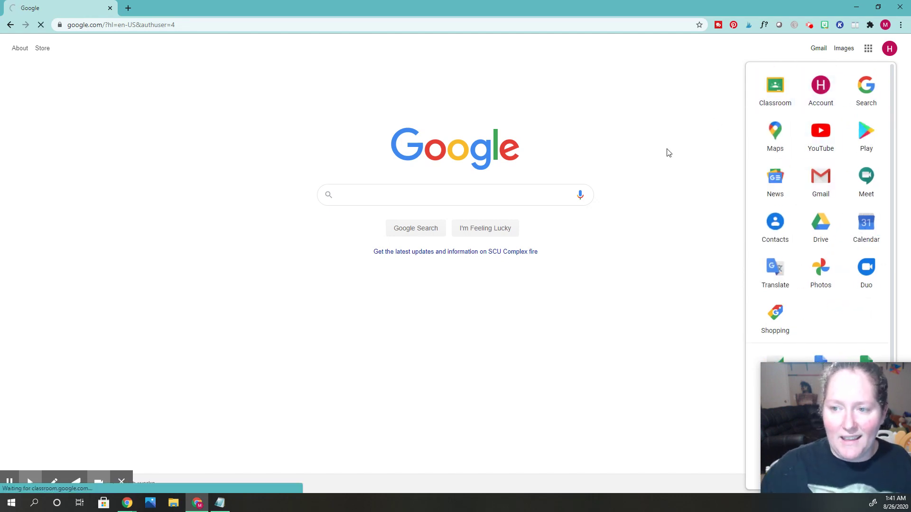
click(759, 95)
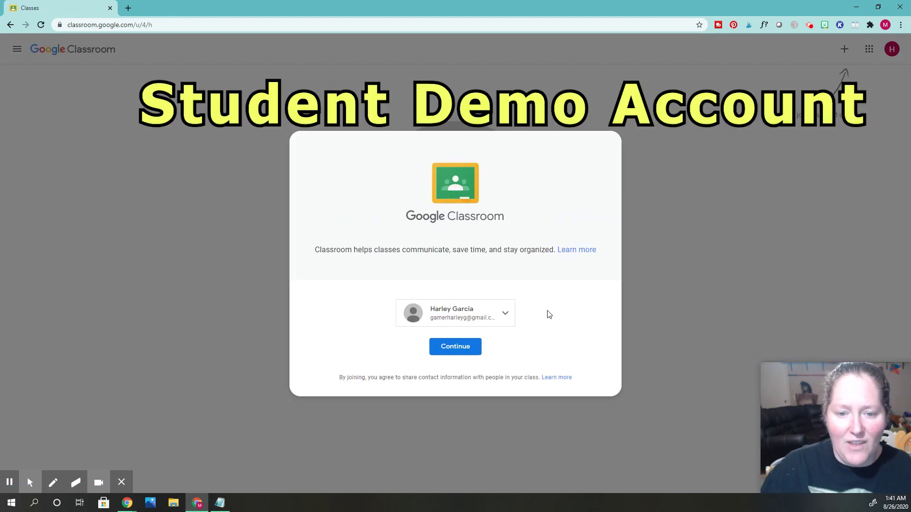
Continue into Classroom as the student and copy the class code from the teacher's PERIOD 5 PE class.
click(465, 349)
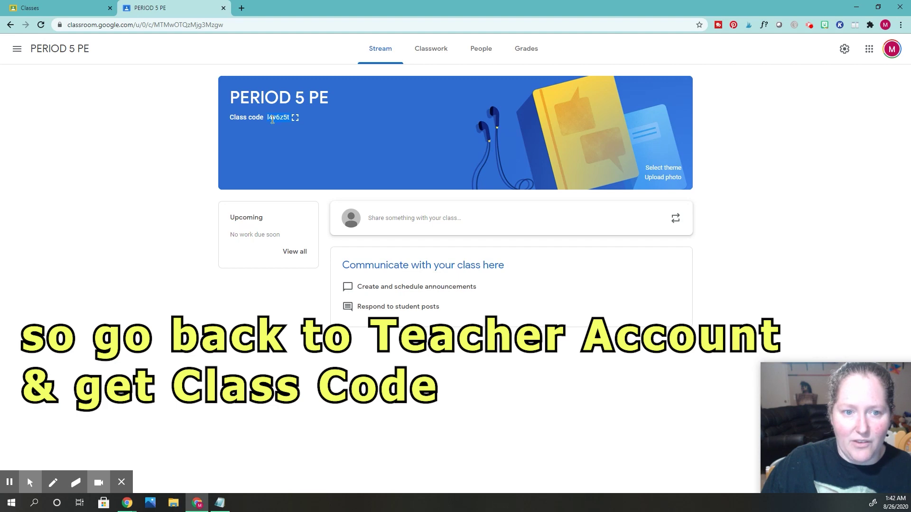
right_click(272, 119)
click(304, 126)
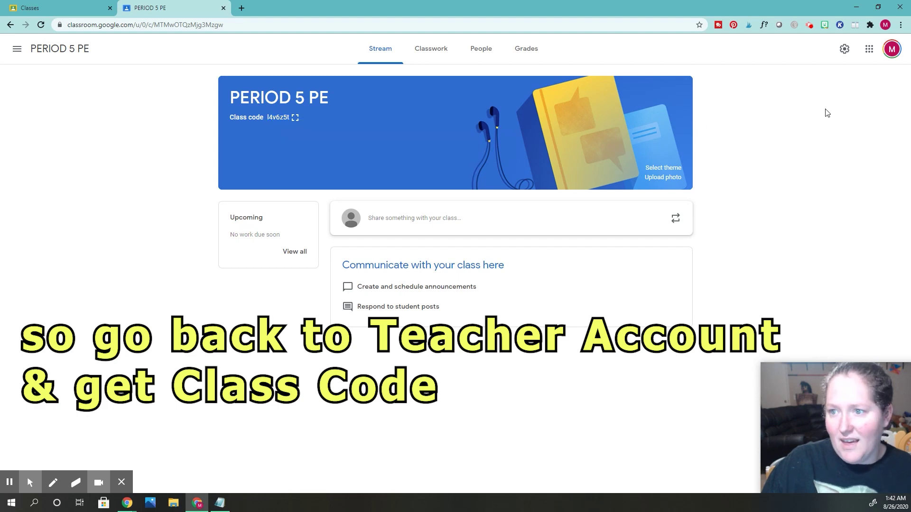
click(874, 51)
click(892, 49)
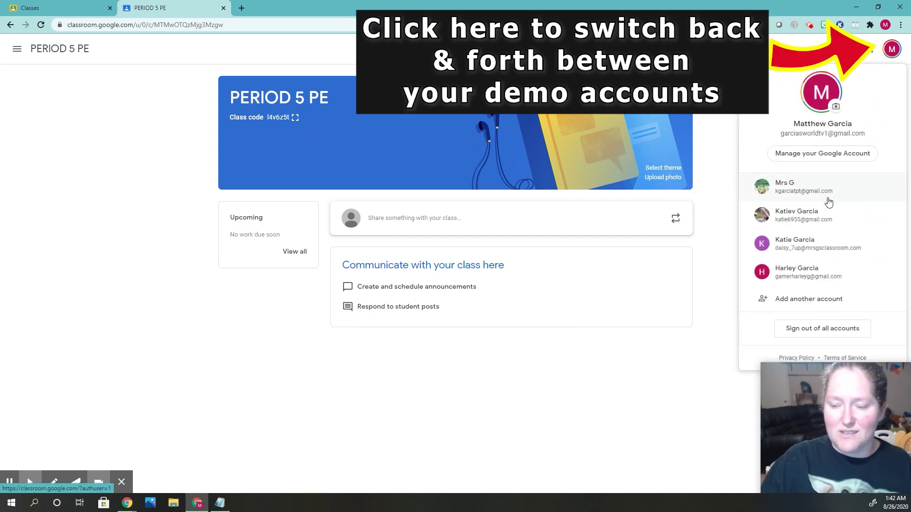
In a new tab, switch to the student account and open Classroom.
click(242, 8)
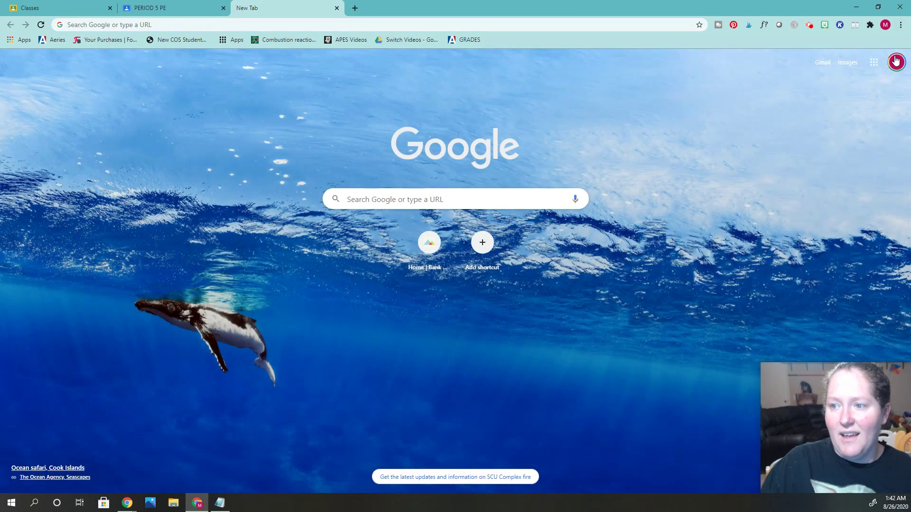
click(896, 62)
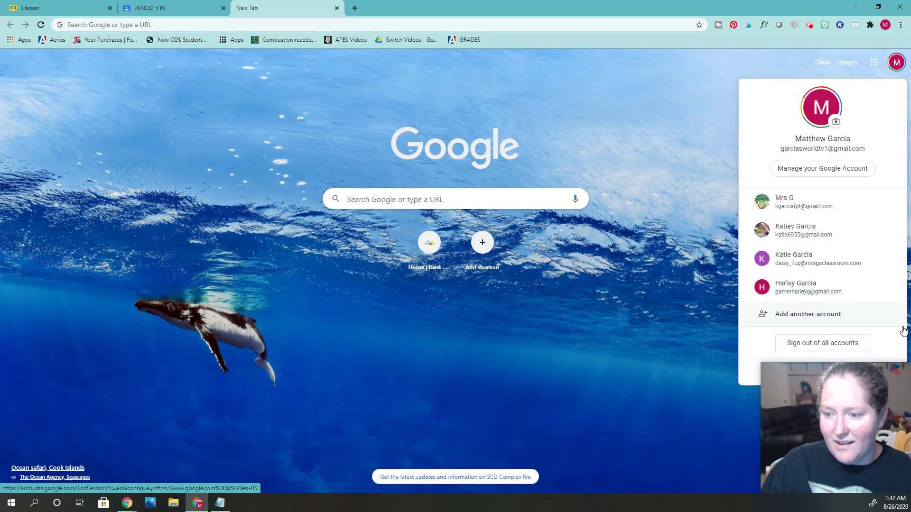
click(812, 289)
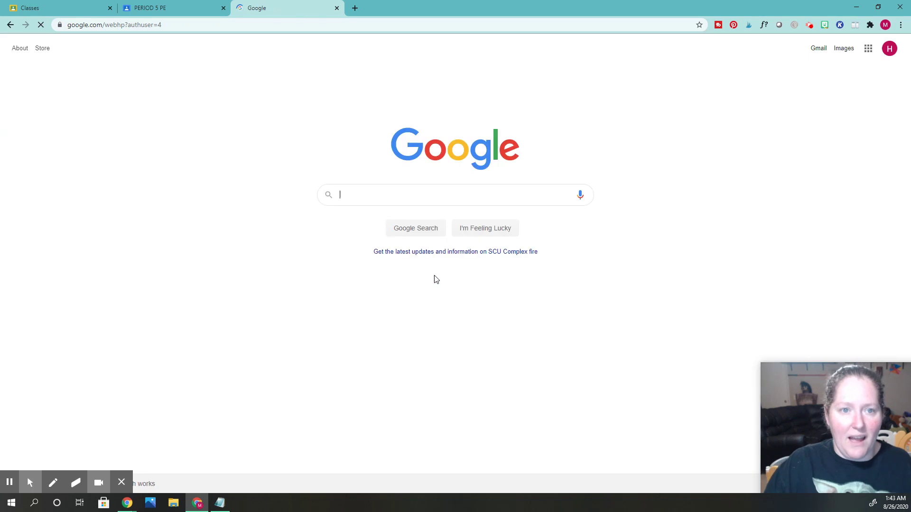
click(867, 49)
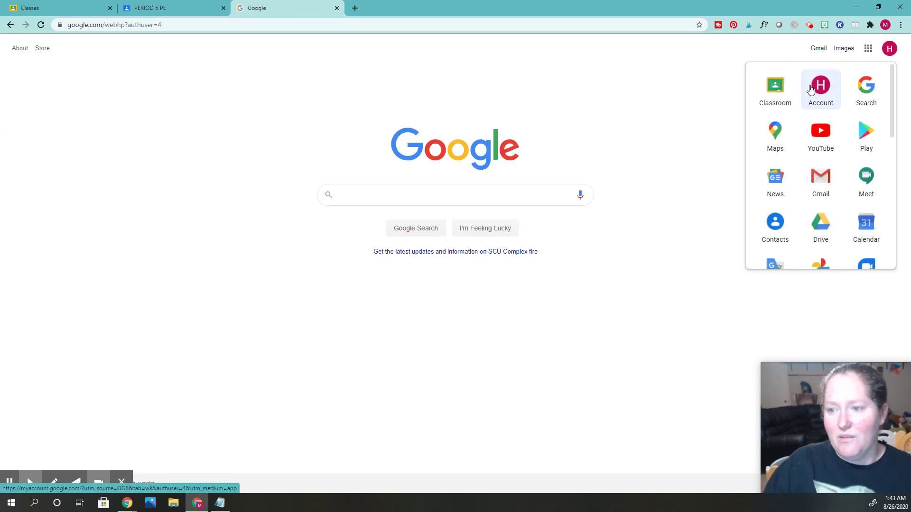
click(774, 99)
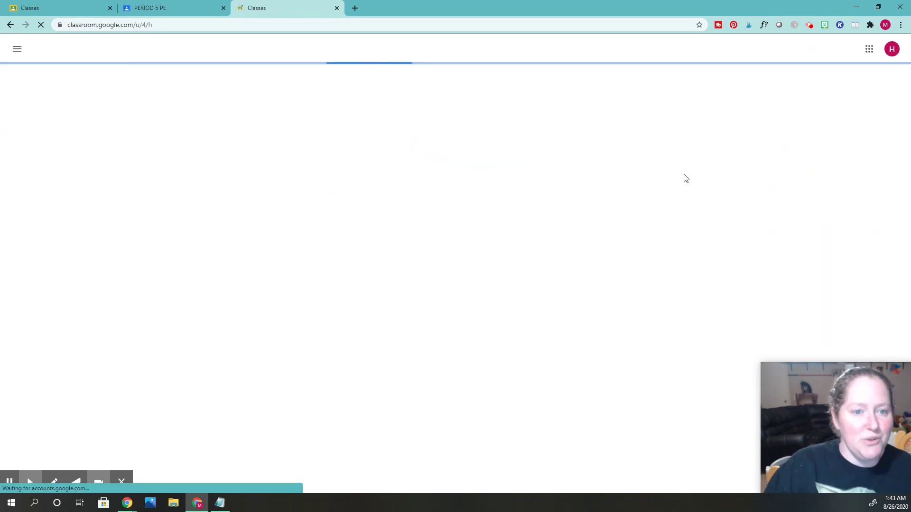
Join a class by pasting the teacher's PERIOD 5 PE class code.
click(844, 49)
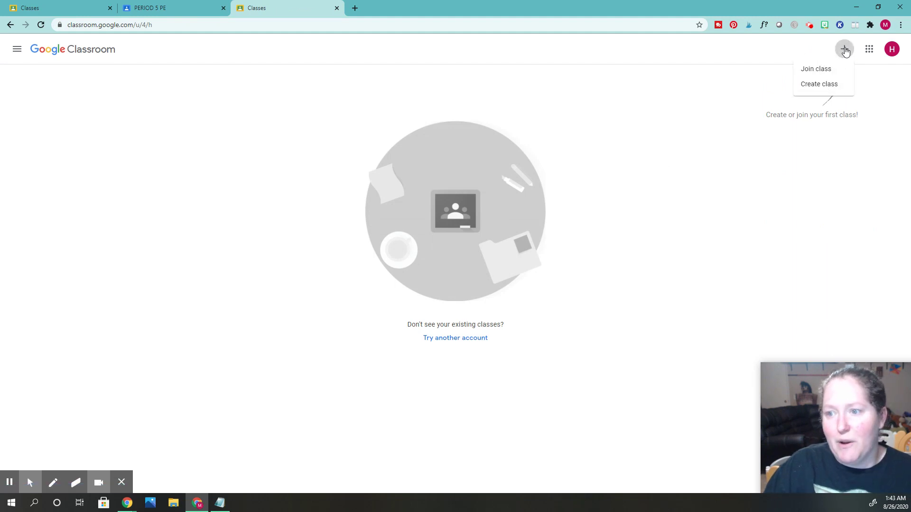
click(816, 70)
click(373, 191)
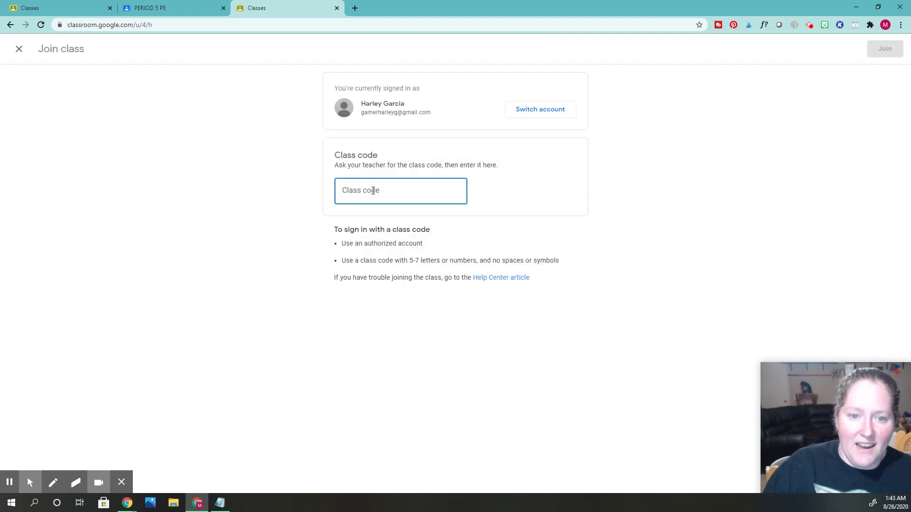
right_click(373, 191)
click(429, 261)
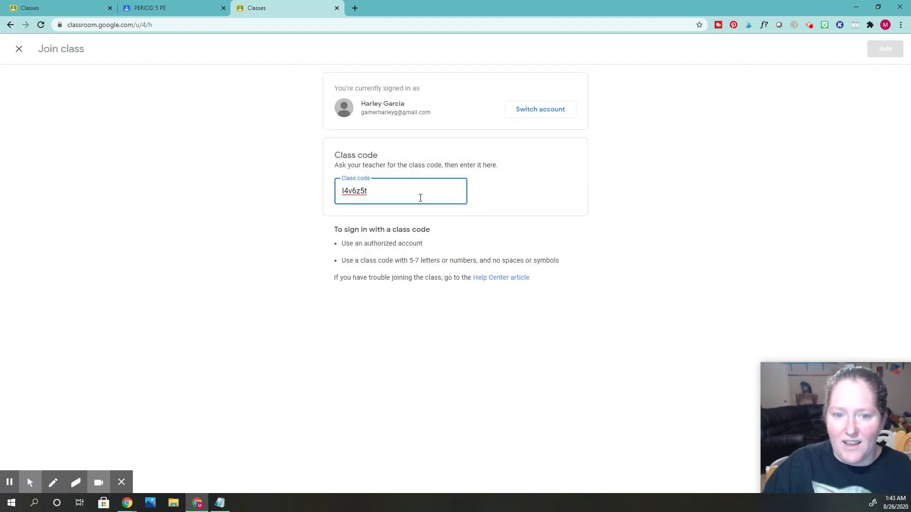
click(883, 49)
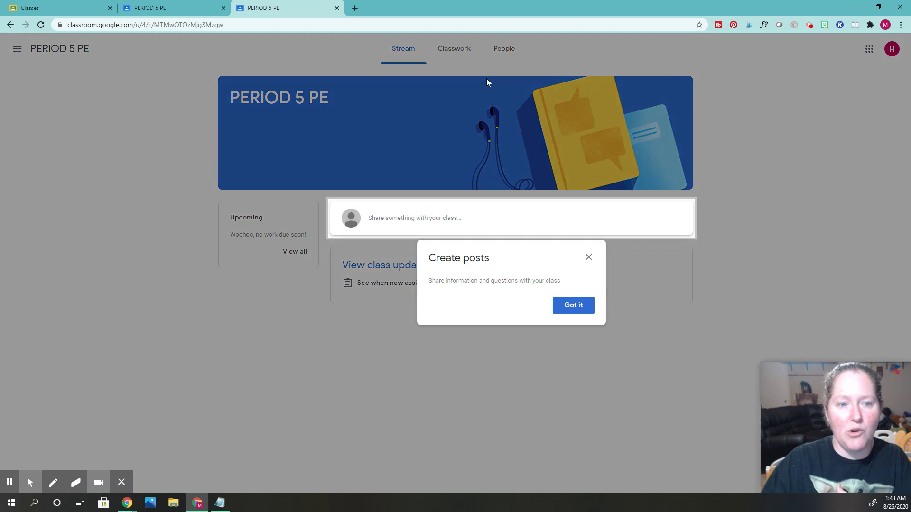
Dismiss the Create posts tip and return to the teacher's PERIOD 5 PE tab.
click(578, 308)
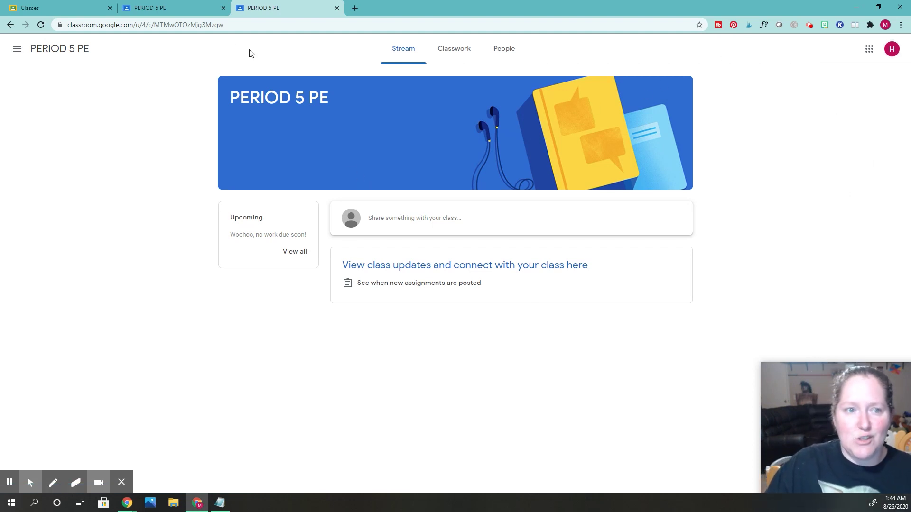
click(156, 7)
Post the announcement 'Hi Students!' to PERIOD 5 PE, then bring the student's tab back up.
click(724, 161)
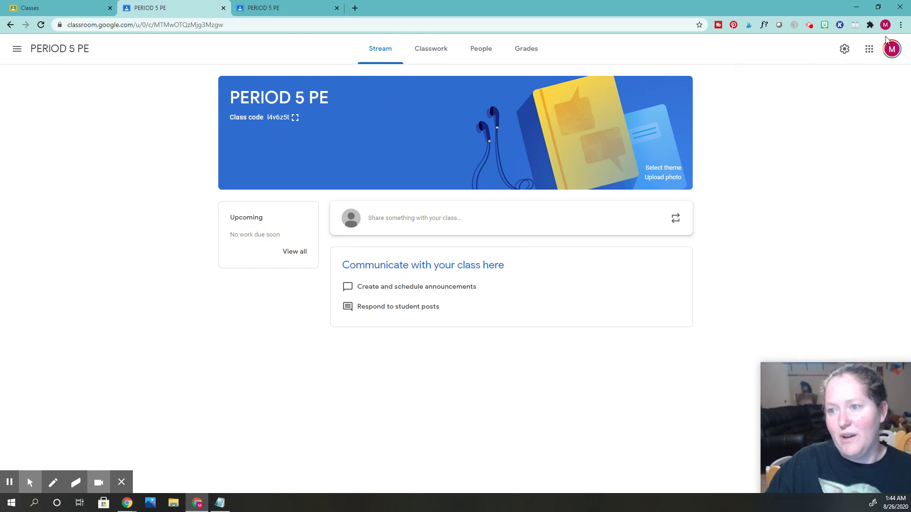
click(401, 217)
click(517, 306)
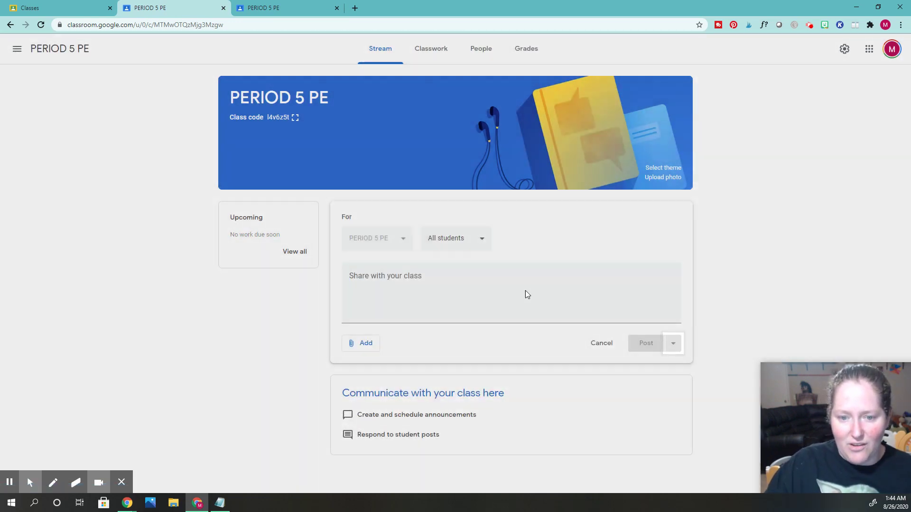
click(412, 284)
text(Hi St)
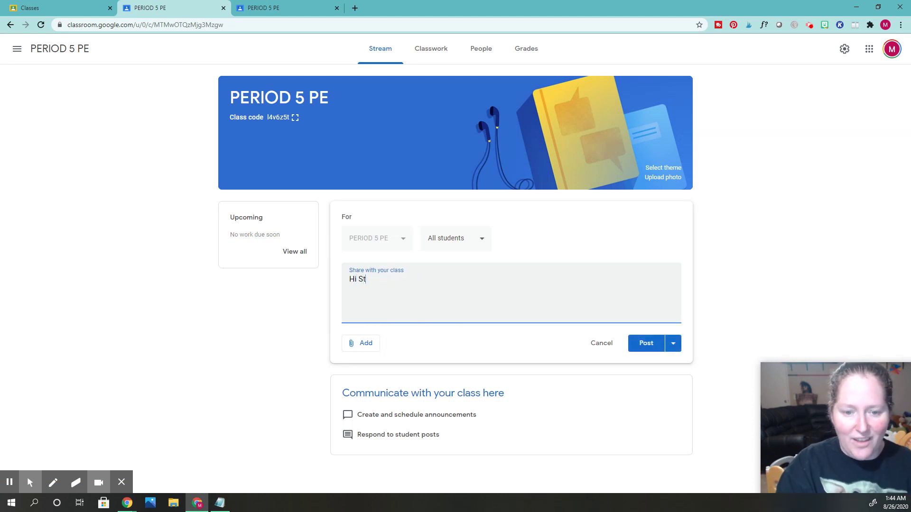
text(udents!)
click(643, 344)
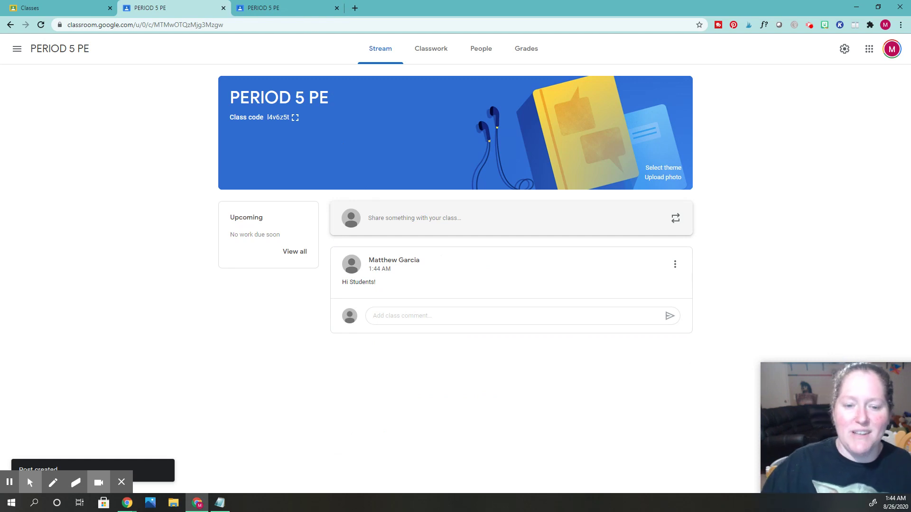
click(287, 7)
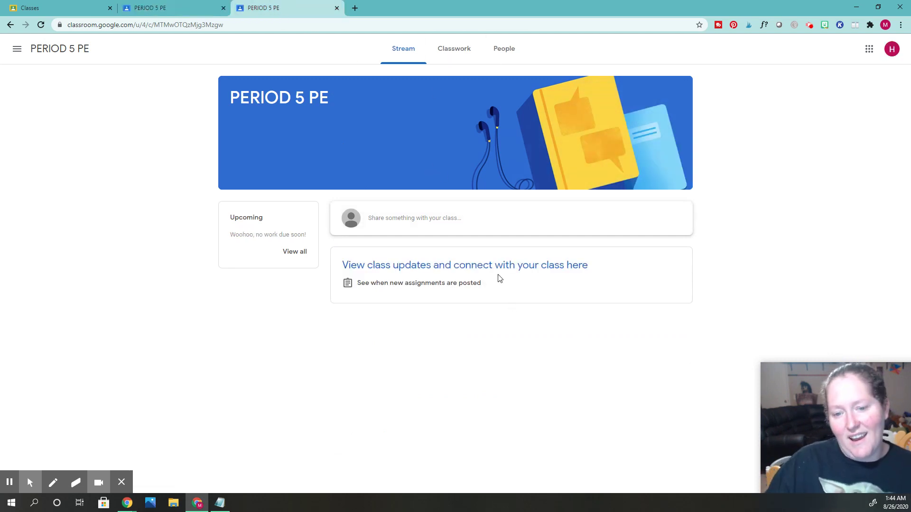
Reload the student's PERIOD 5 PE class page to check for the 'Hi Students!' announcement.
click(41, 25)
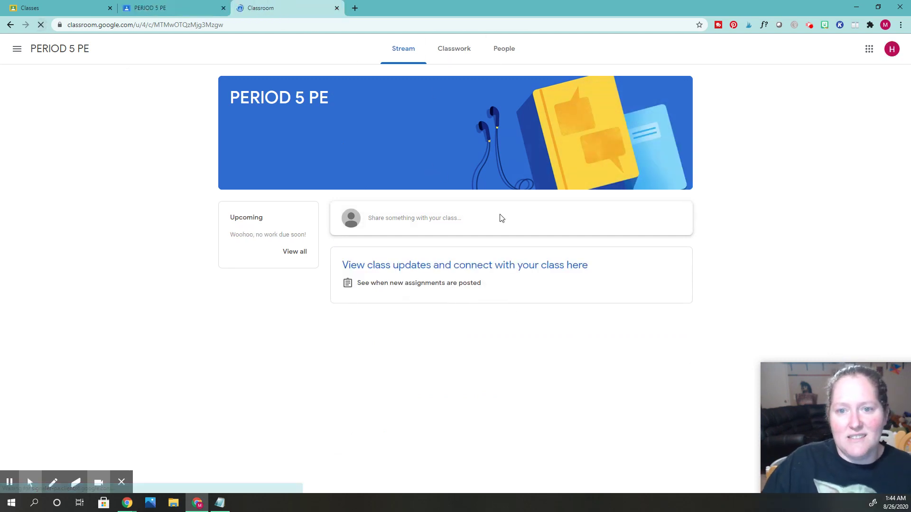